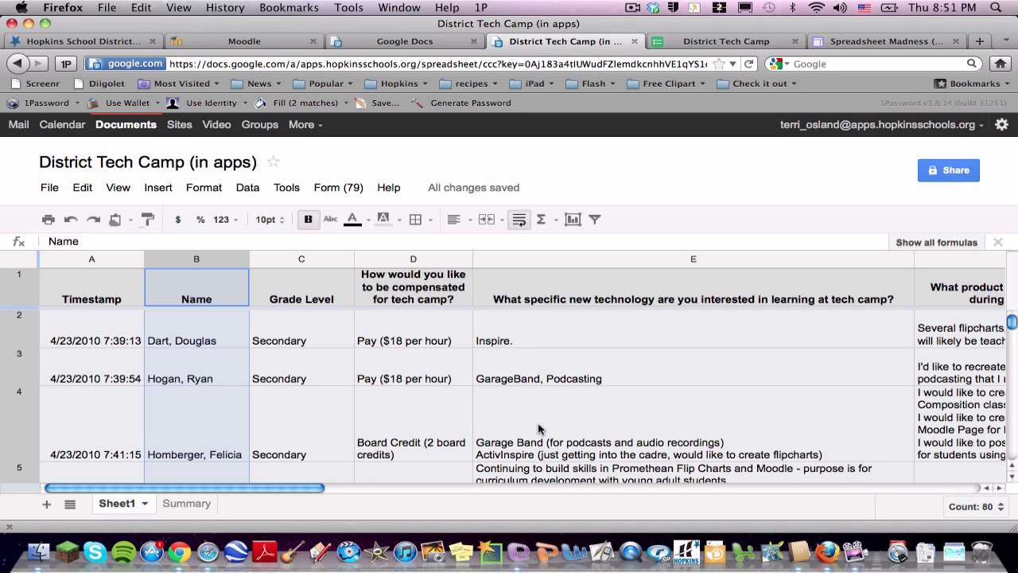
Scroll across and down the response spreadsheet to inspect the collected answers
scroll(530, 439, "right", 10)
scroll(530, 440, "left", 8)
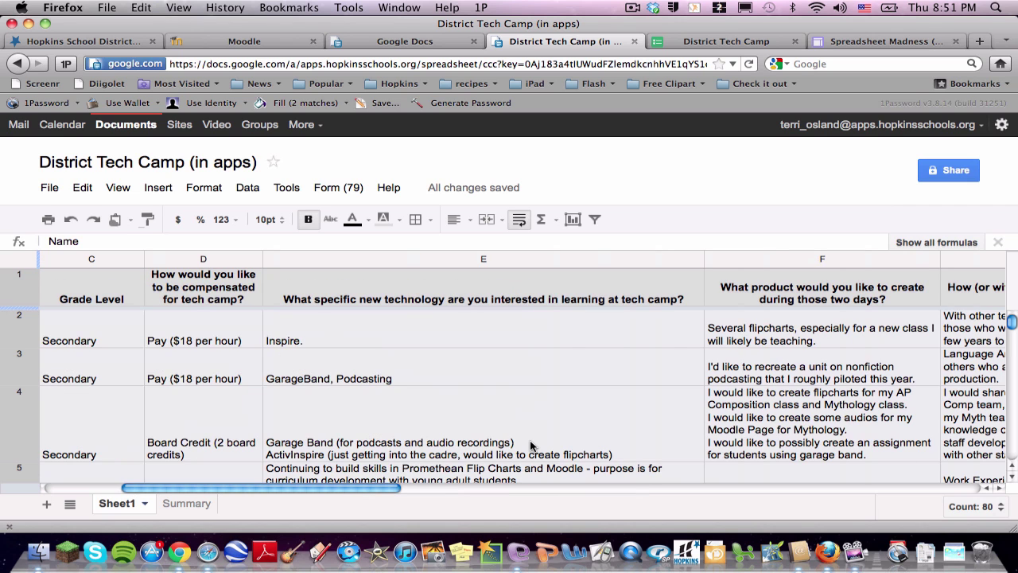
scroll(529, 439, "right", 10)
scroll(529, 440, "left", 9)
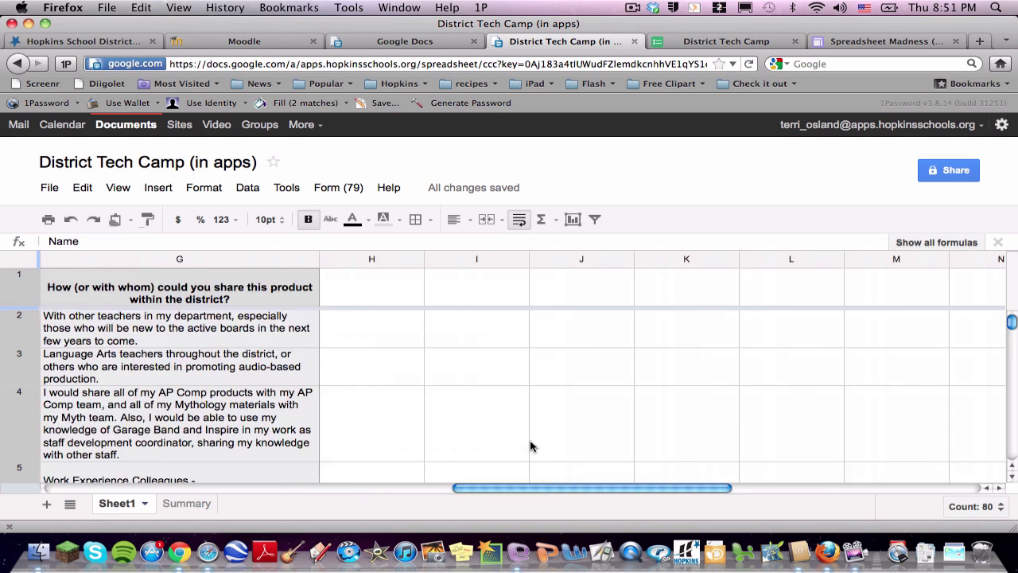
scroll(530, 446, "left", 5)
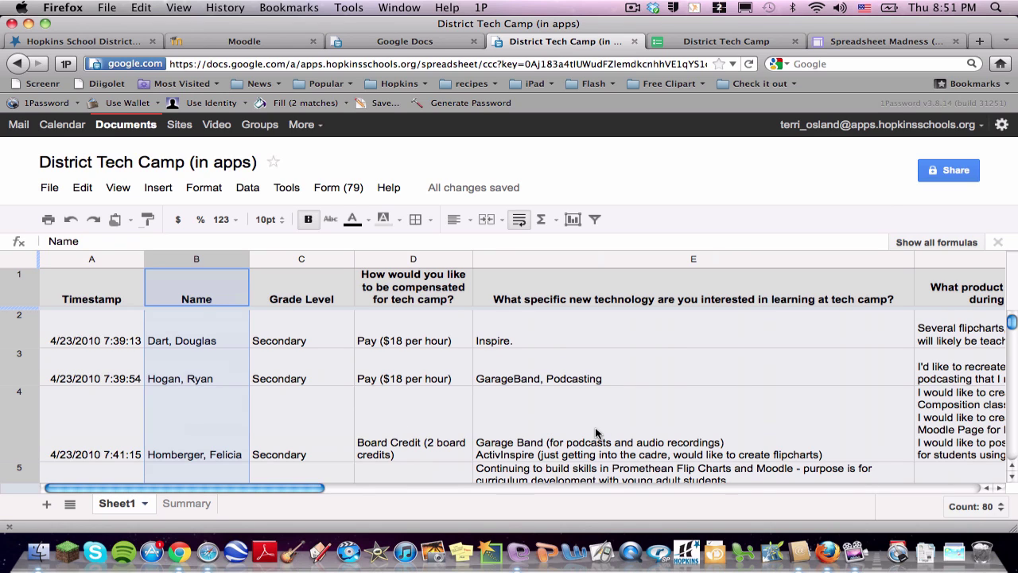
scroll(291, 385, "down", 5)
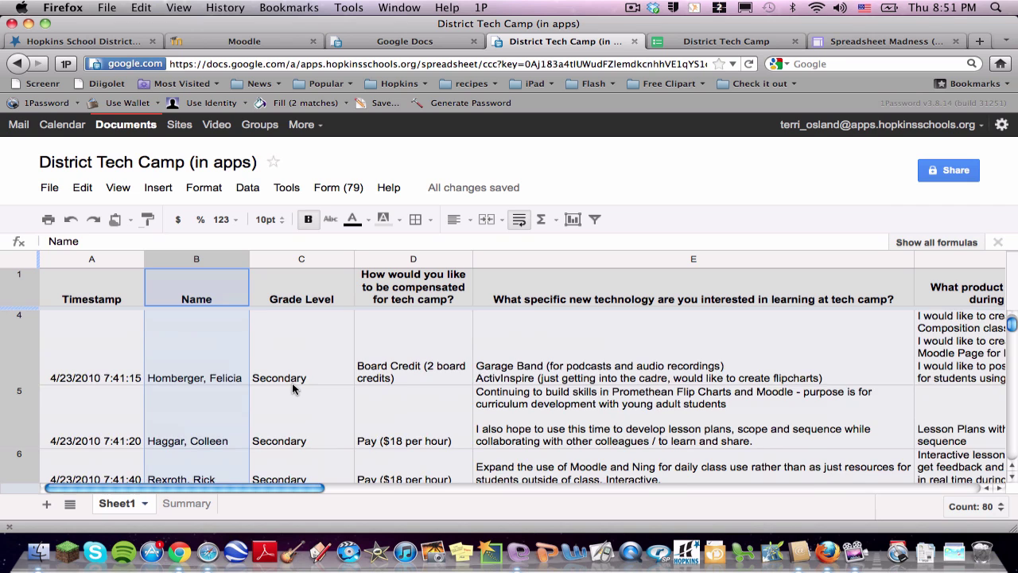
scroll(292, 388, "down", 6)
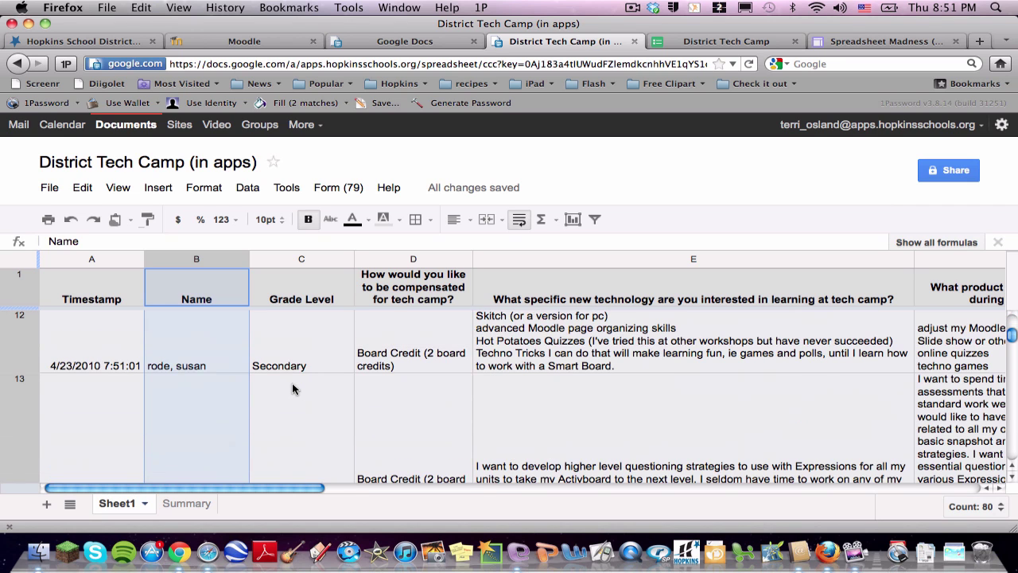
scroll(291, 388, "down", 1)
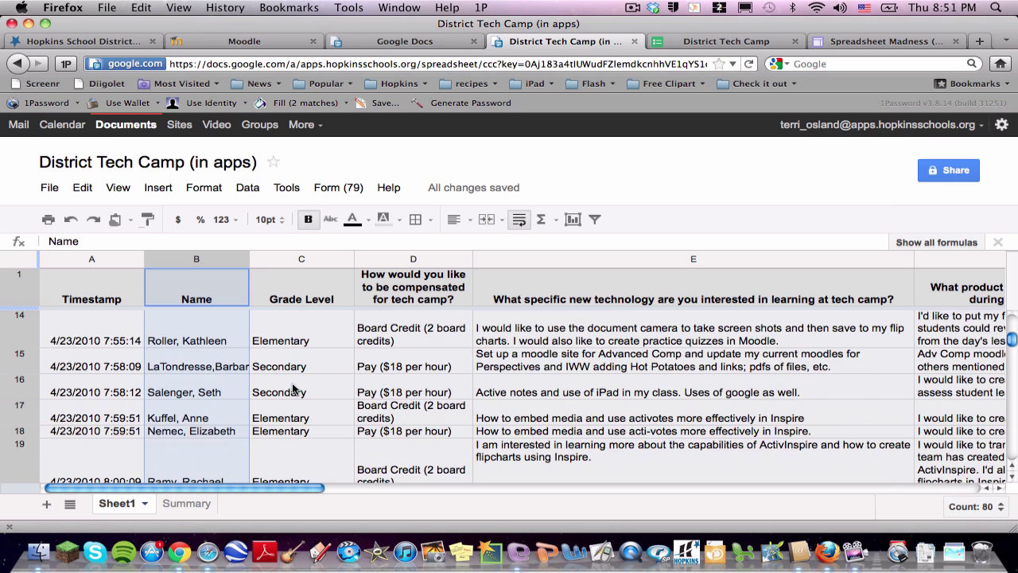
scroll(293, 389, "up", 5)
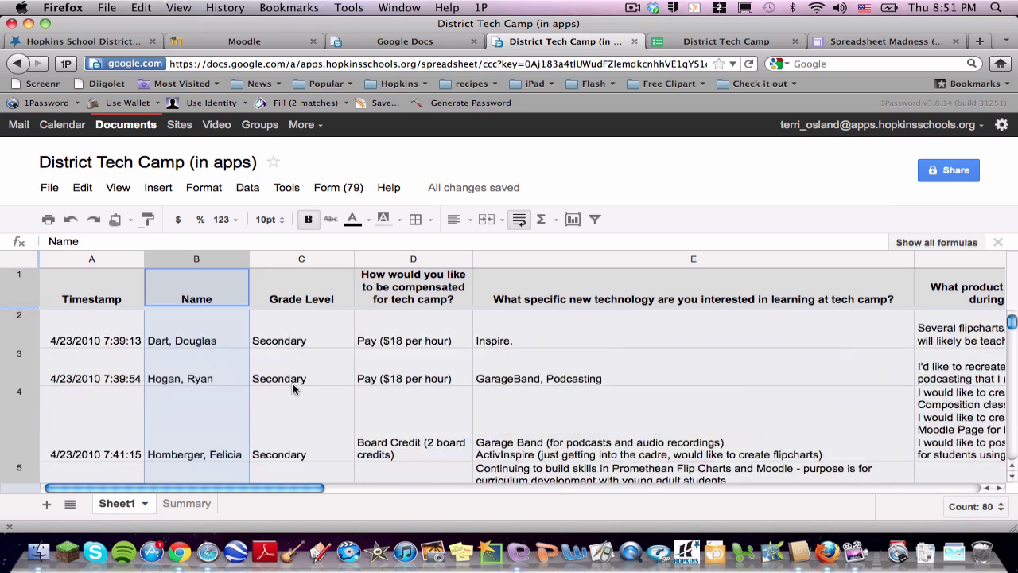
Read through the District Tech Camp sign-up form's questions, then close its tab
left_click(684, 50)
scroll(579, 211, "up", 5)
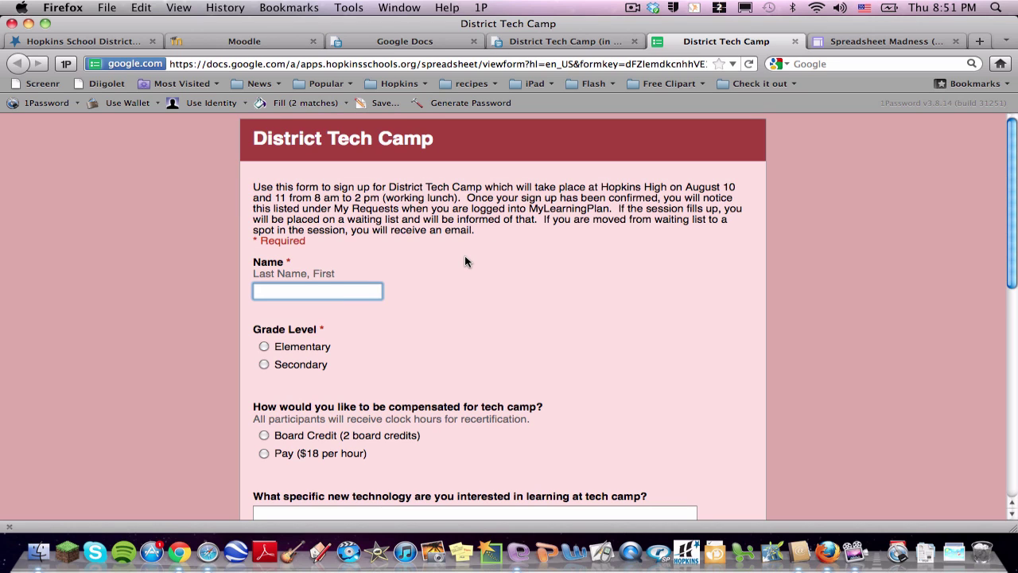
scroll(465, 257, "down", 2)
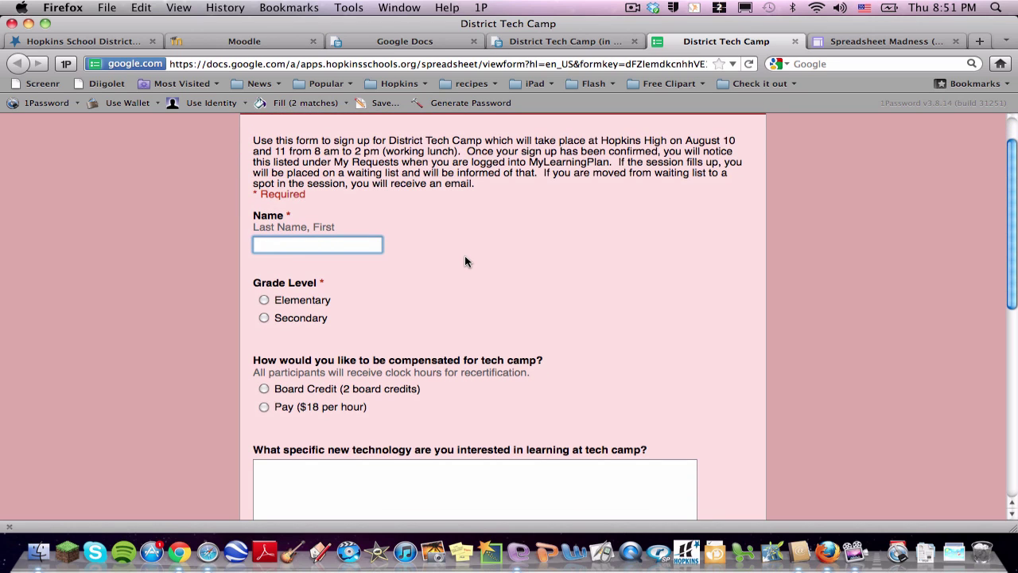
scroll(465, 257, "down", 6)
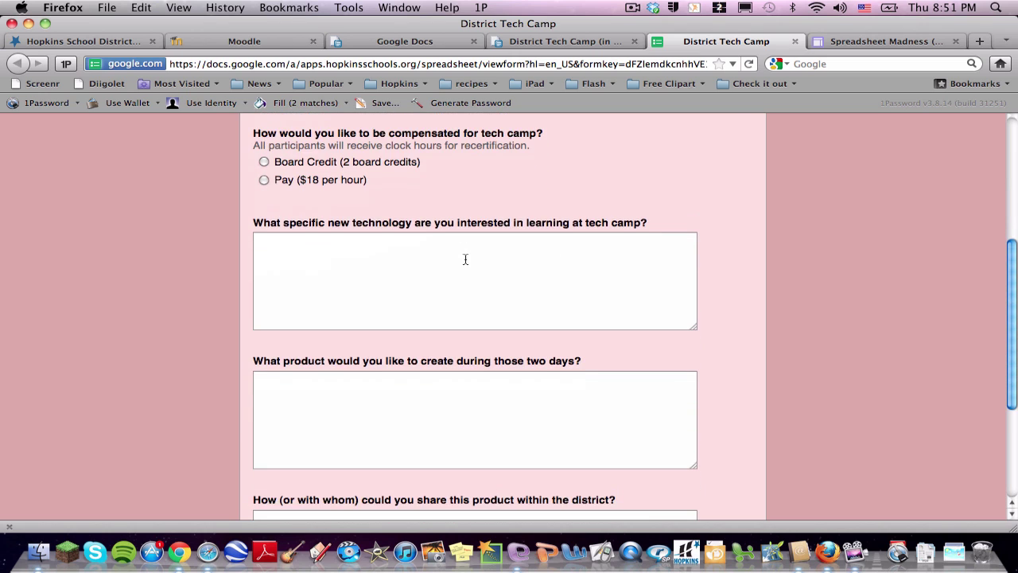
scroll(466, 259, "down", 2)
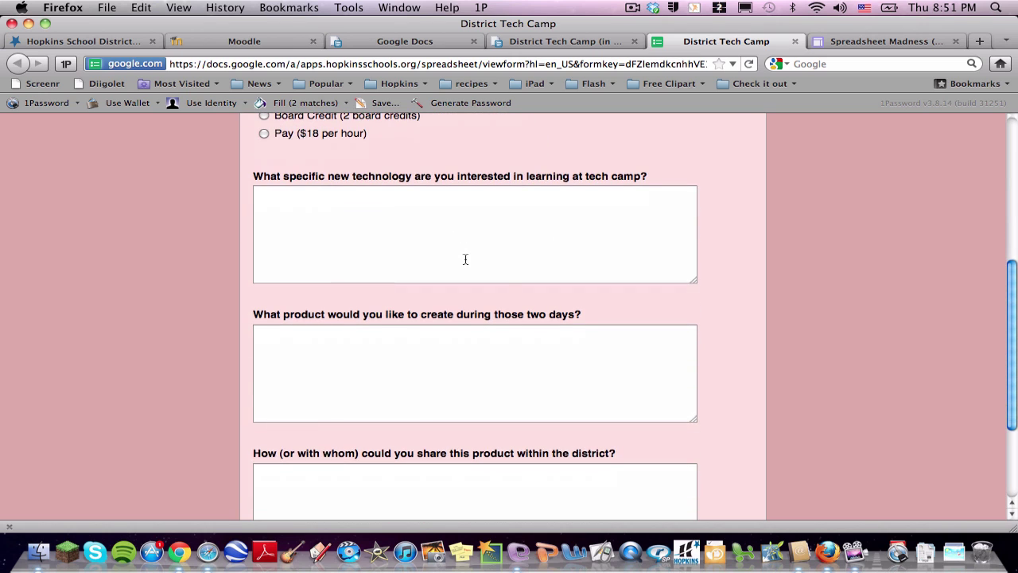
scroll(465, 259, "down", 2)
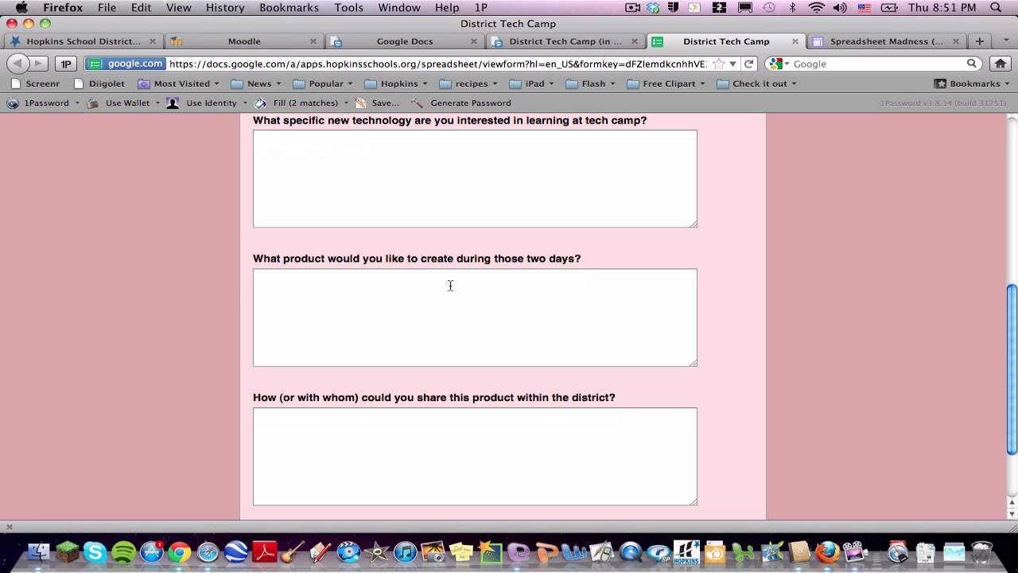
left_click(795, 41)
Open Tools > Script gallery for the District Tech Camp (in apps) spreadsheet
left_click(525, 41)
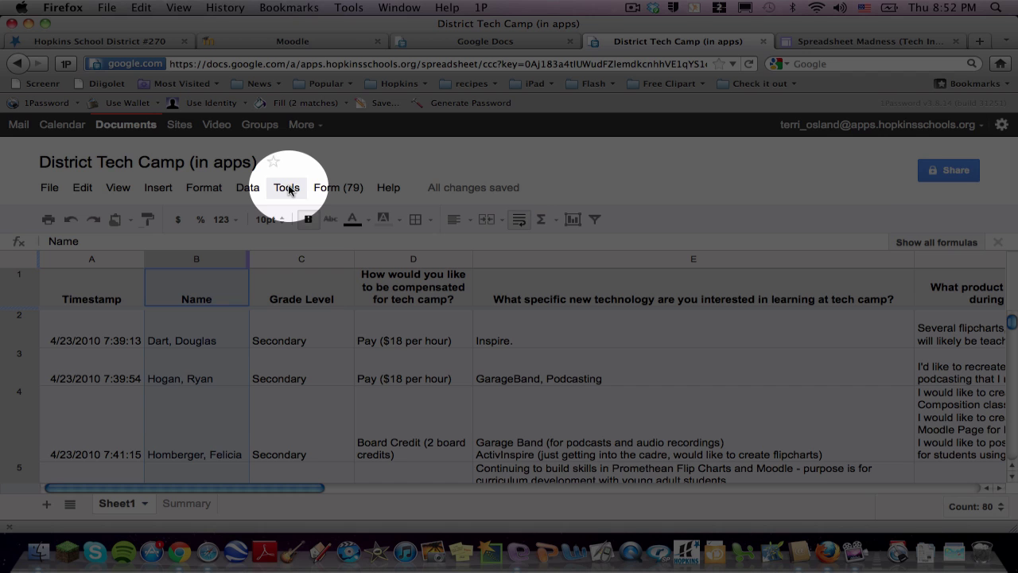
left_click(287, 187)
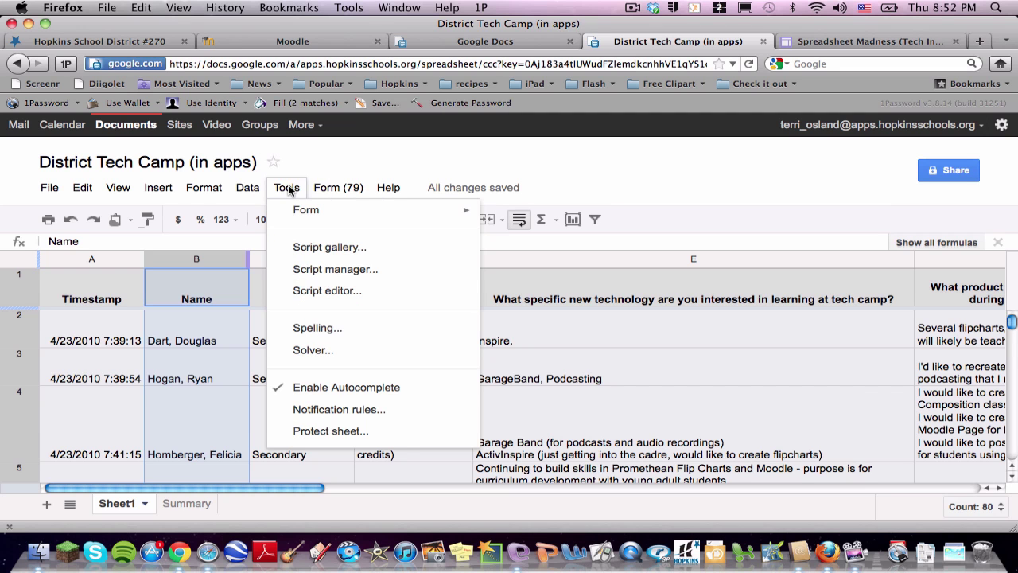
left_click(290, 247)
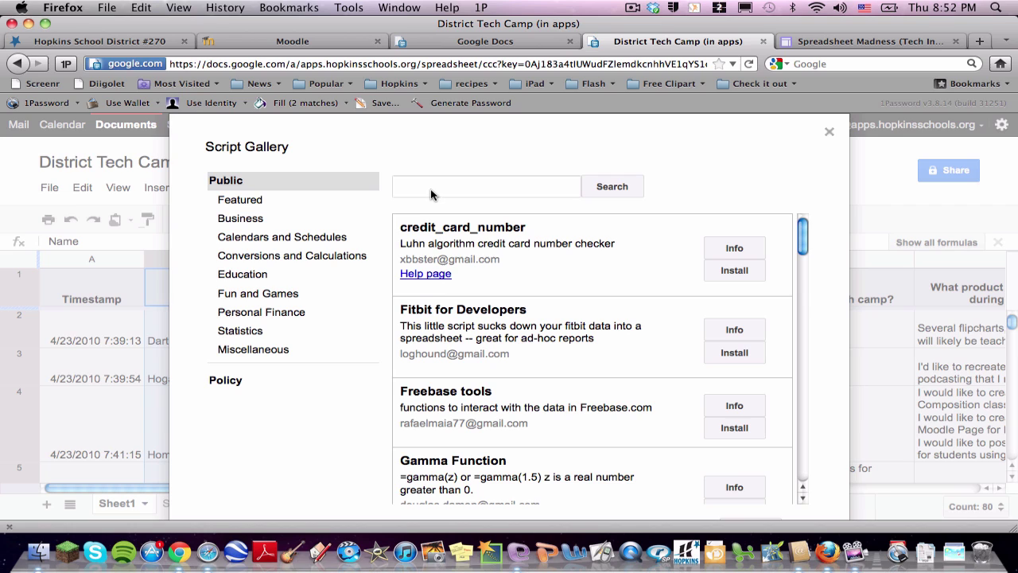
Search the gallery for 'form', install the View Responses script, and close the gallery
left_click(430, 189)
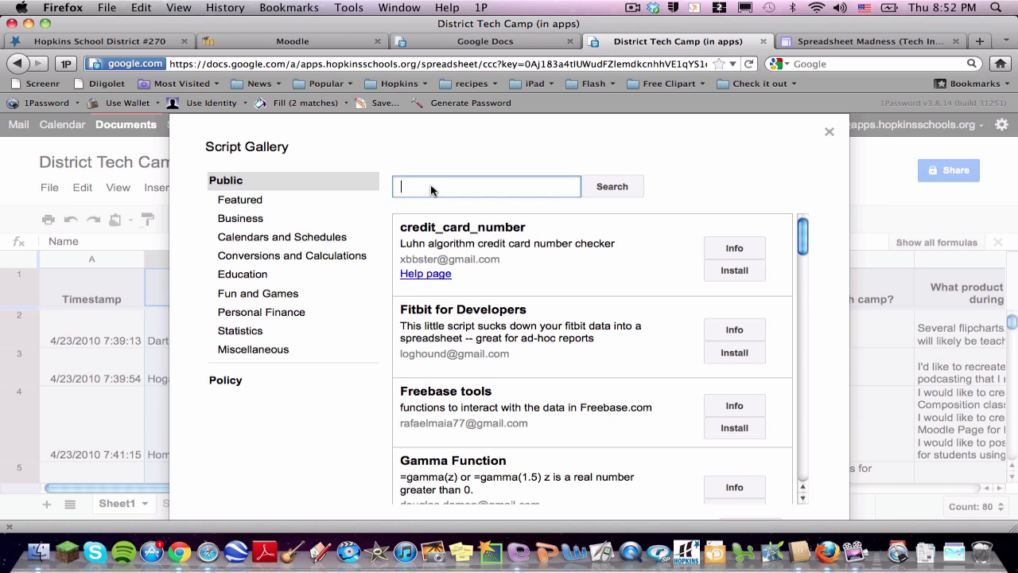
type("form")
key("Return")
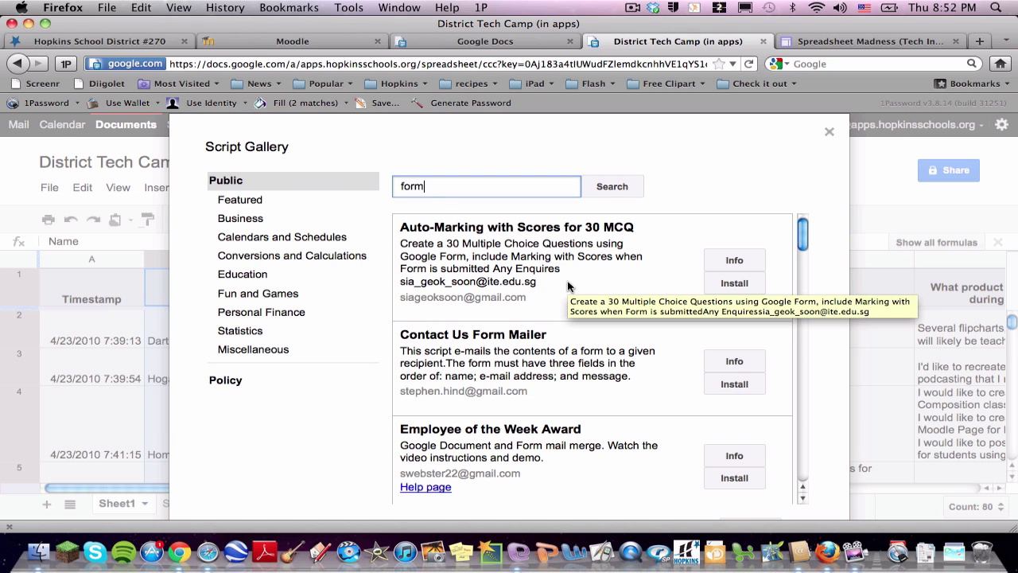
scroll(569, 287, "down", 5)
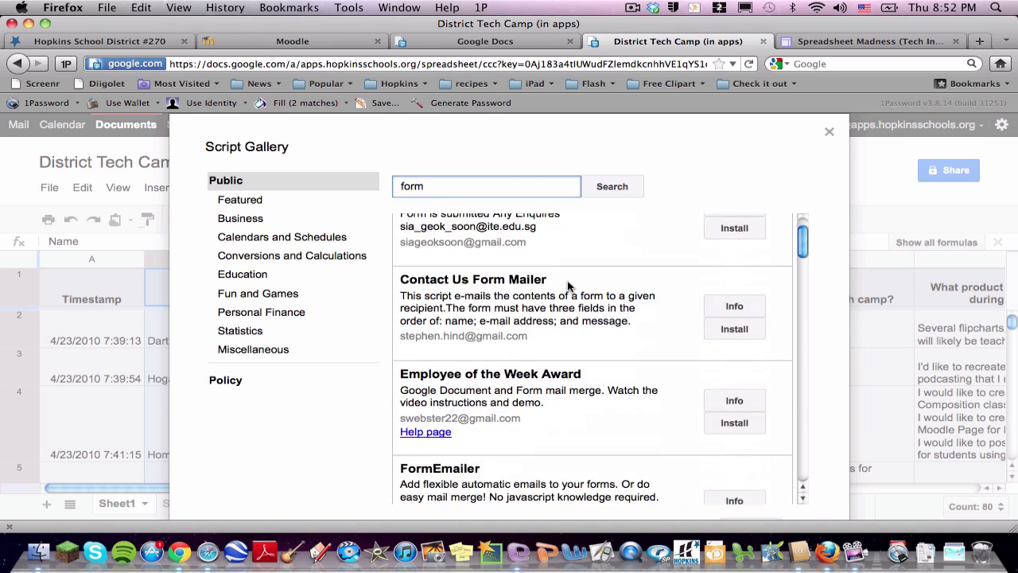
scroll(569, 287, "down", 15)
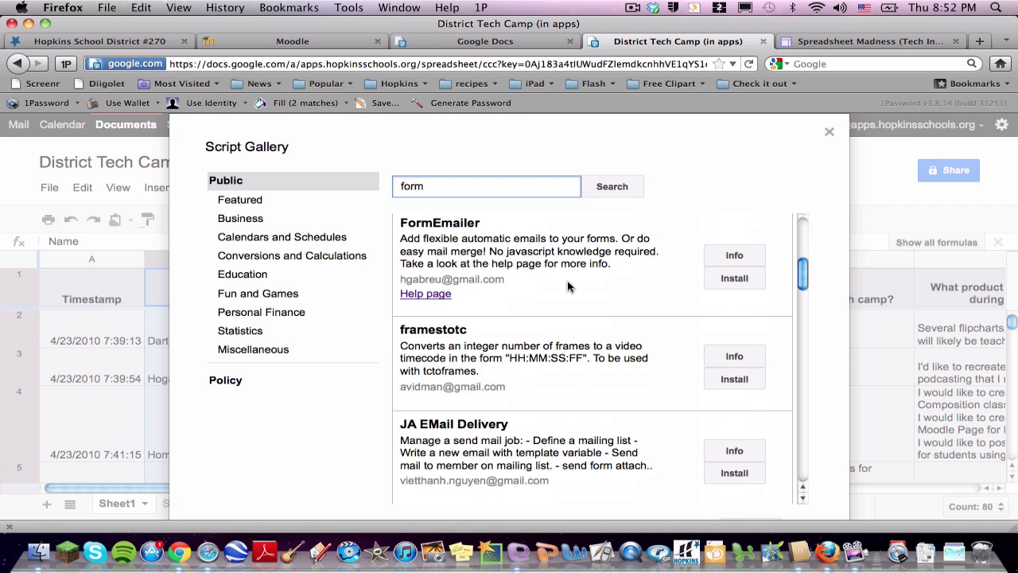
scroll(568, 286, "down", 3)
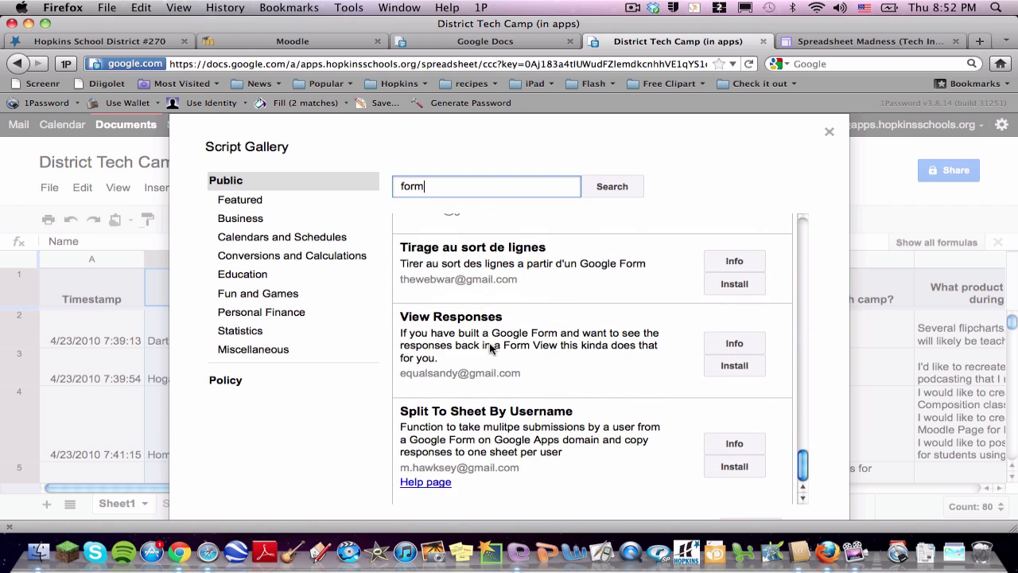
left_click(723, 368)
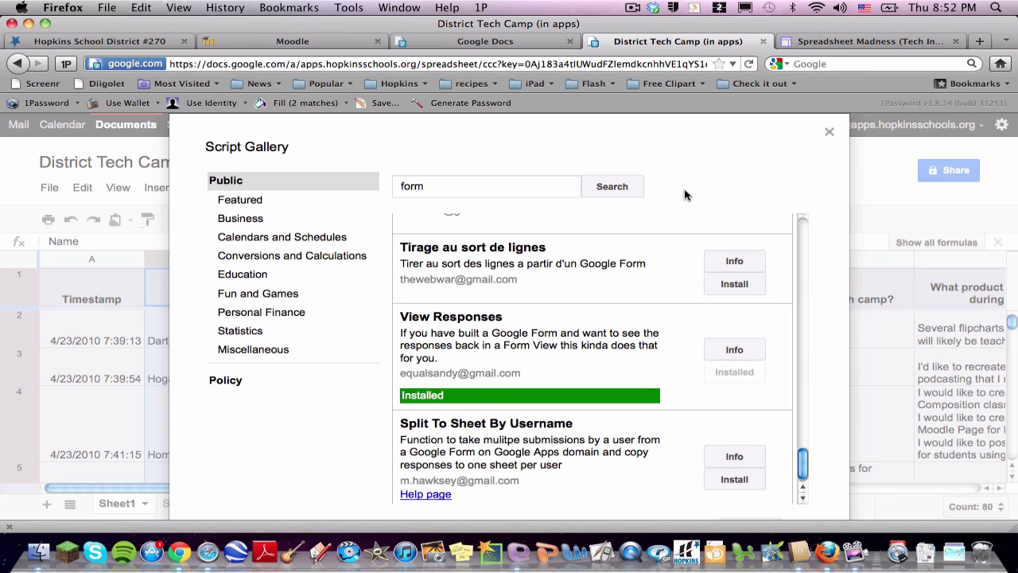
left_click(828, 134)
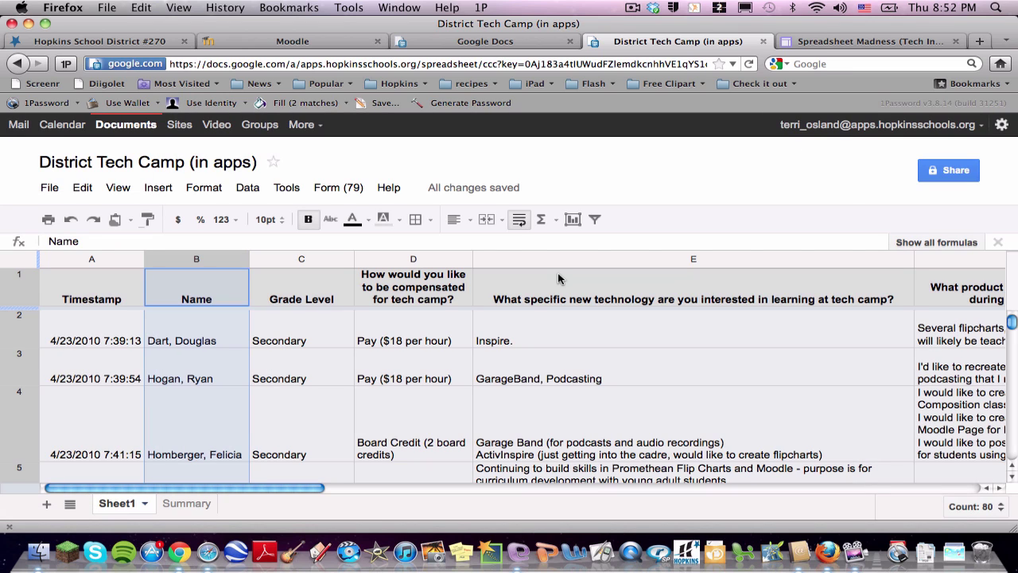
Authorize the View Responses script by running myFunction in the Script manager, then close it
left_click(253, 196)
mouse_move(292, 199)
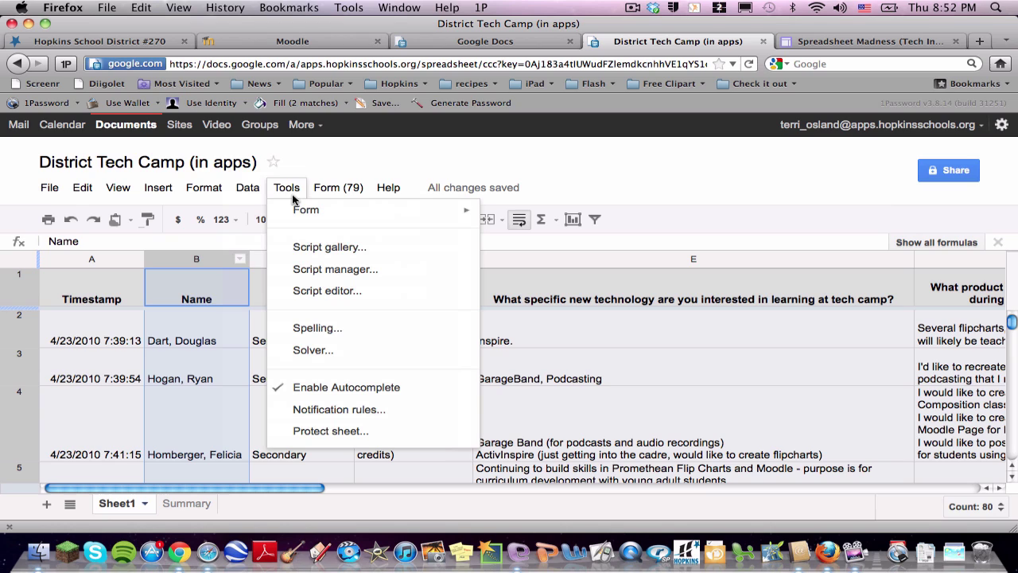
left_click(305, 269)
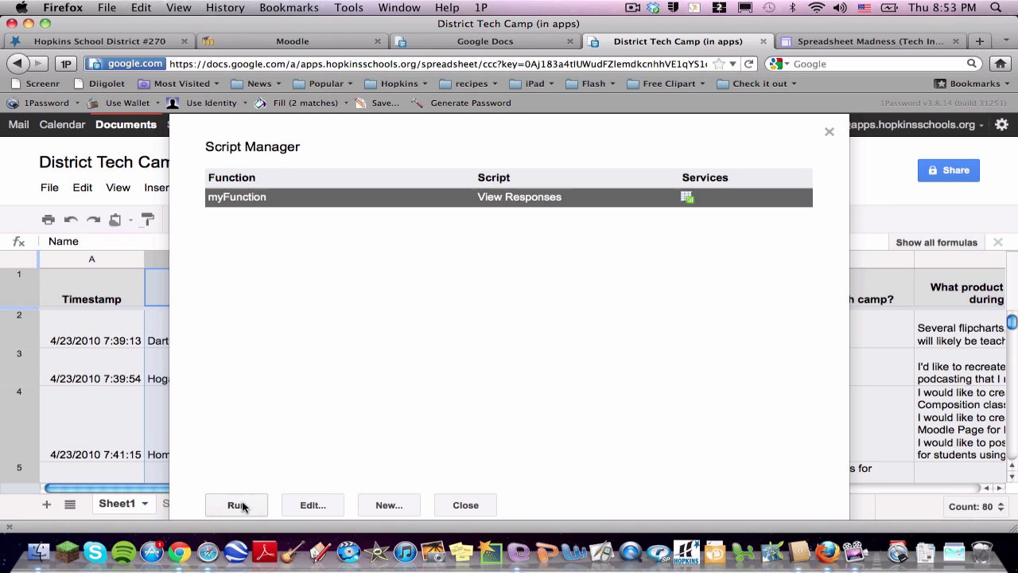
left_click(240, 506)
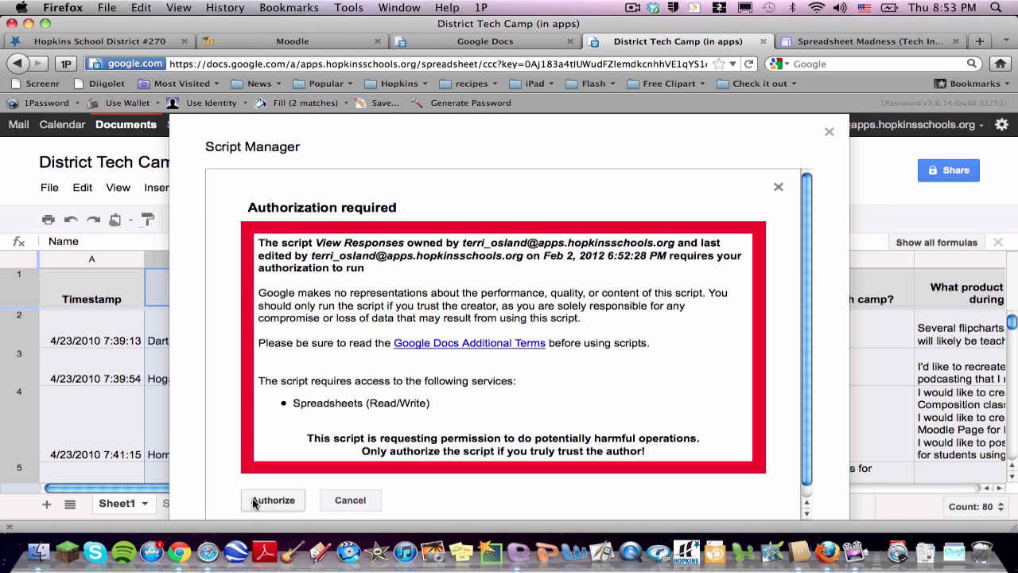
left_click(273, 499)
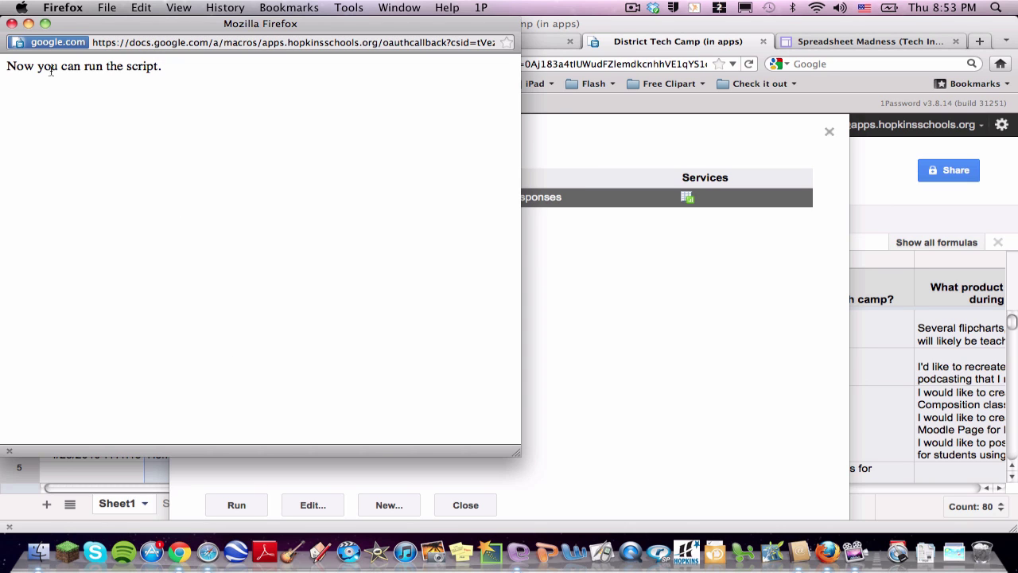
key("super+w")
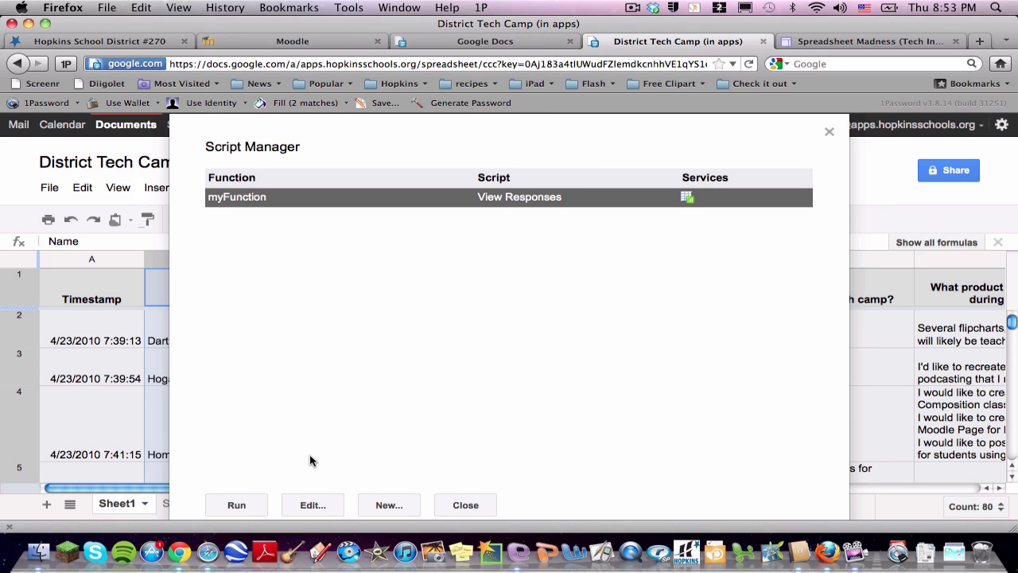
left_click(461, 506)
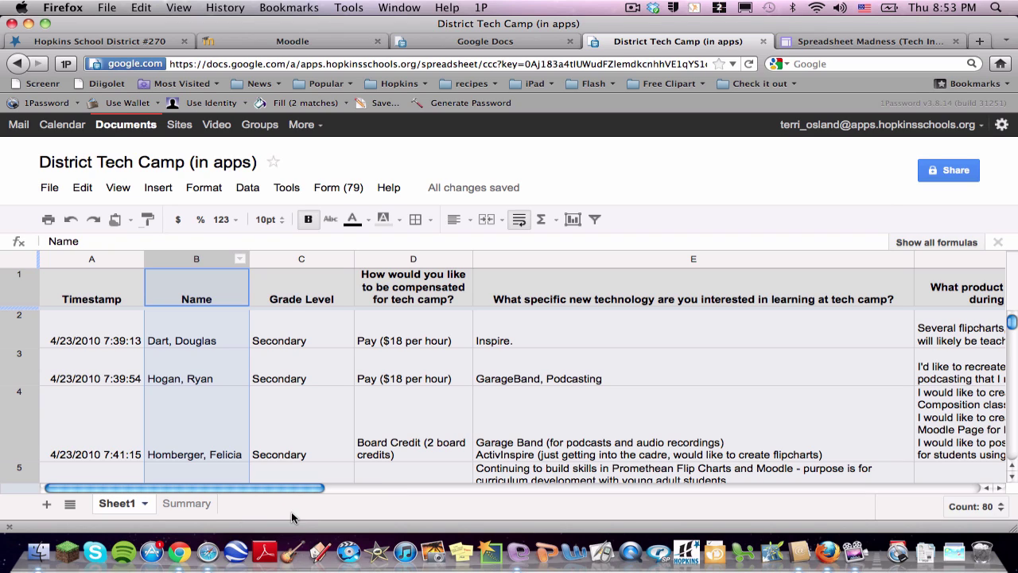
Run myFunction from the Script manager to build the Worksheets tab showing response 1
left_click(291, 191)
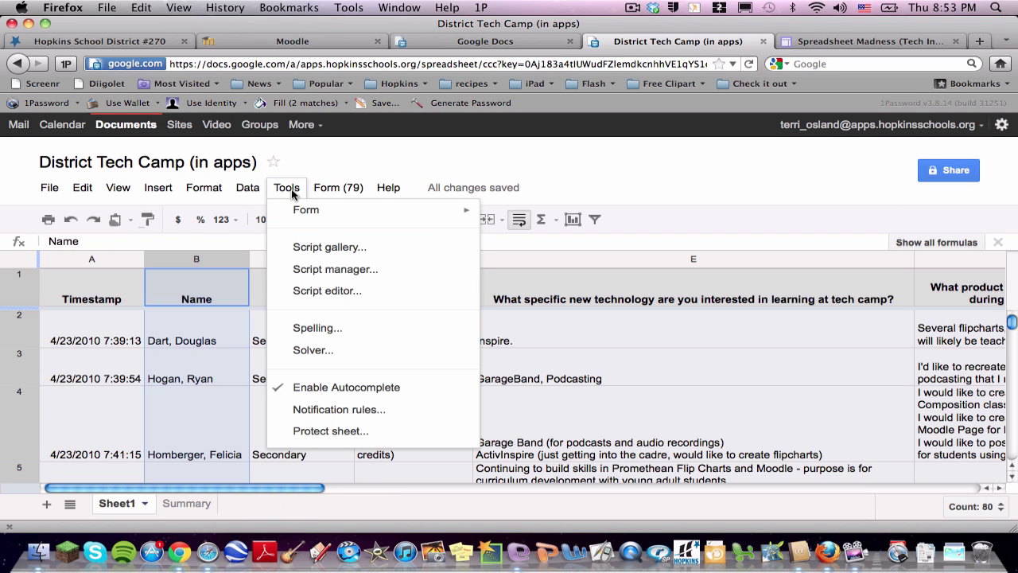
left_click(310, 272)
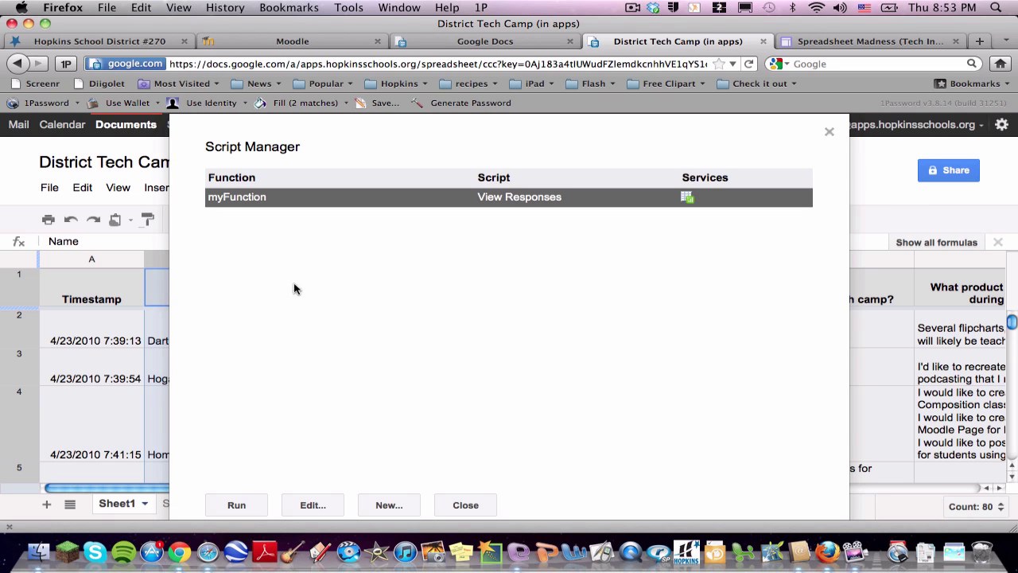
left_click(237, 505)
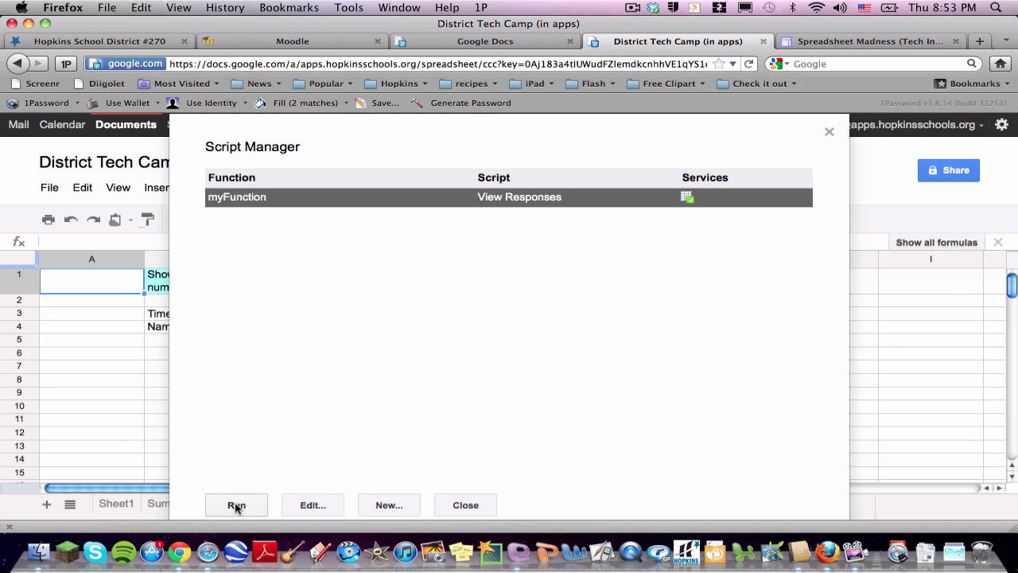
left_click(466, 505)
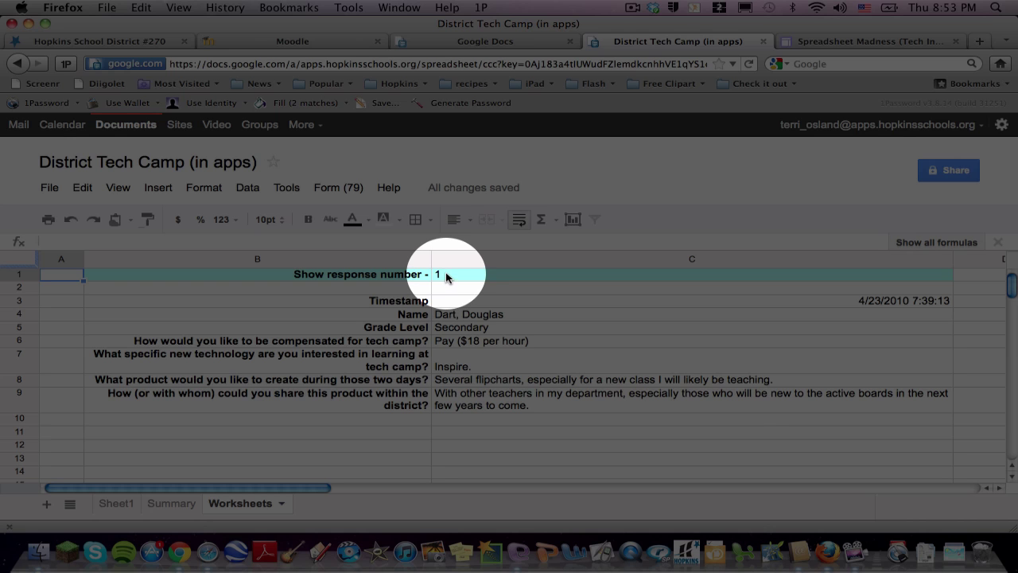
Change the response number in cell C1 to 2, then to 3
left_click(446, 277)
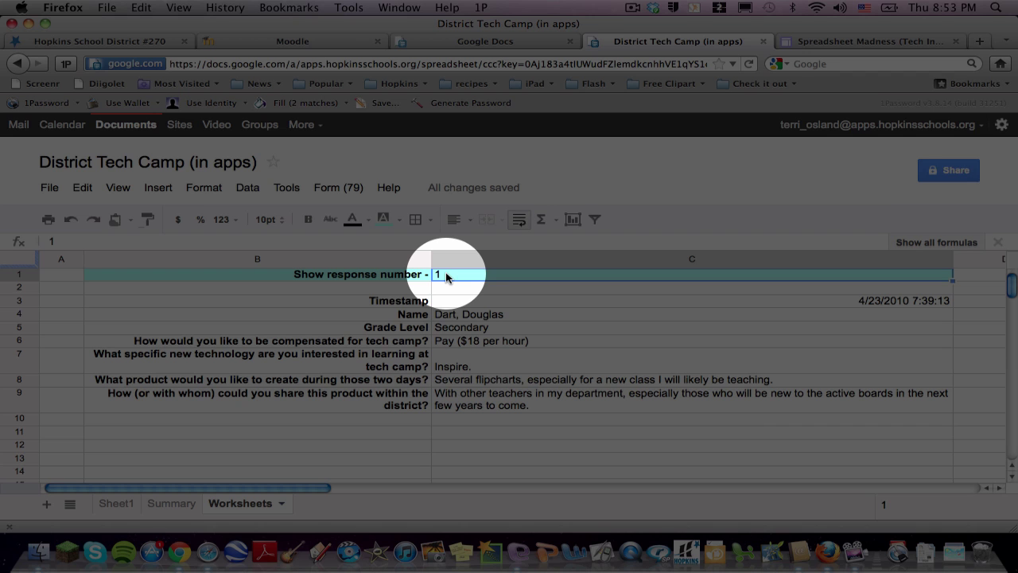
type("2")
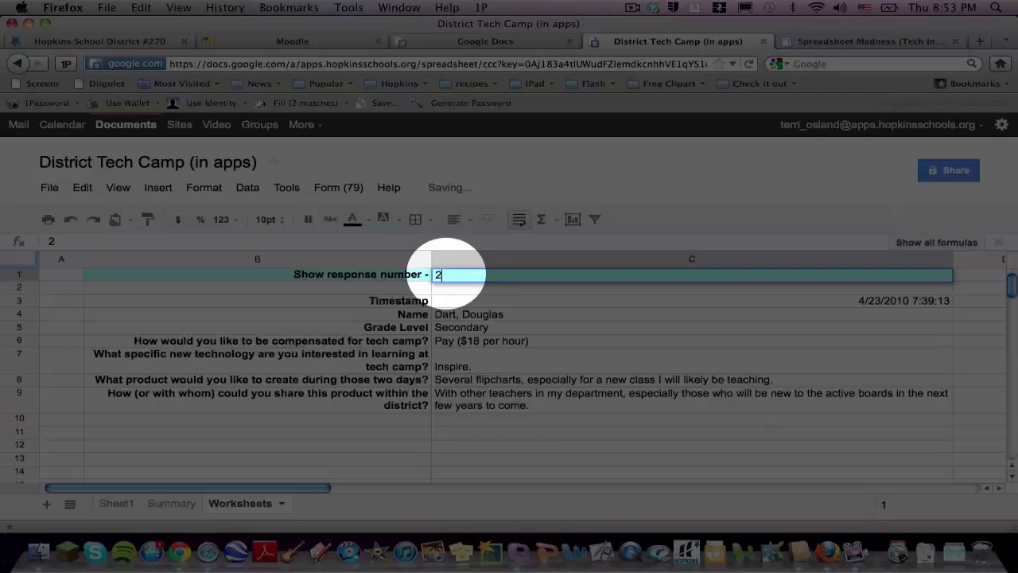
key("Return")
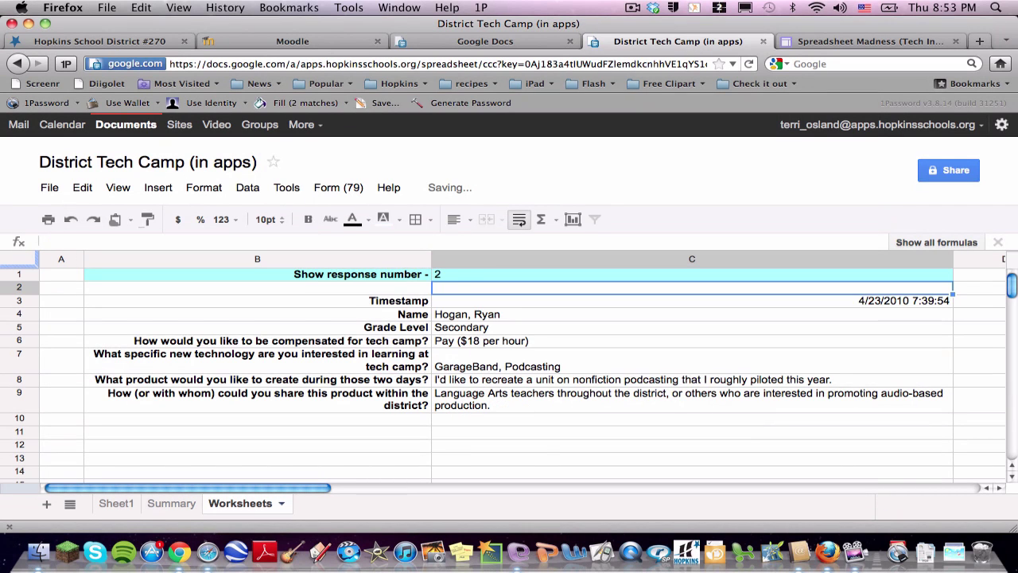
left_click(454, 274)
type("3")
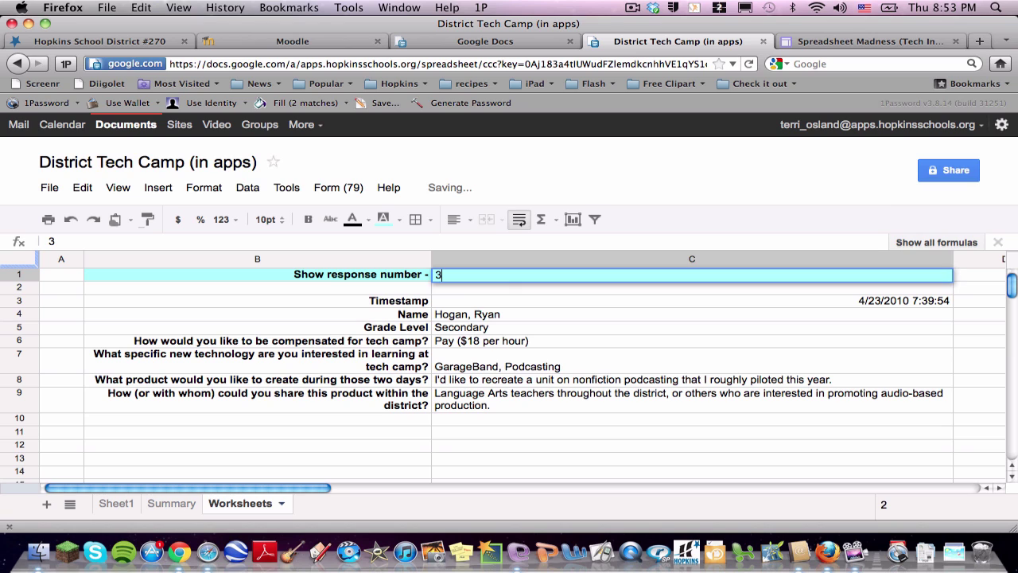
key("Return")
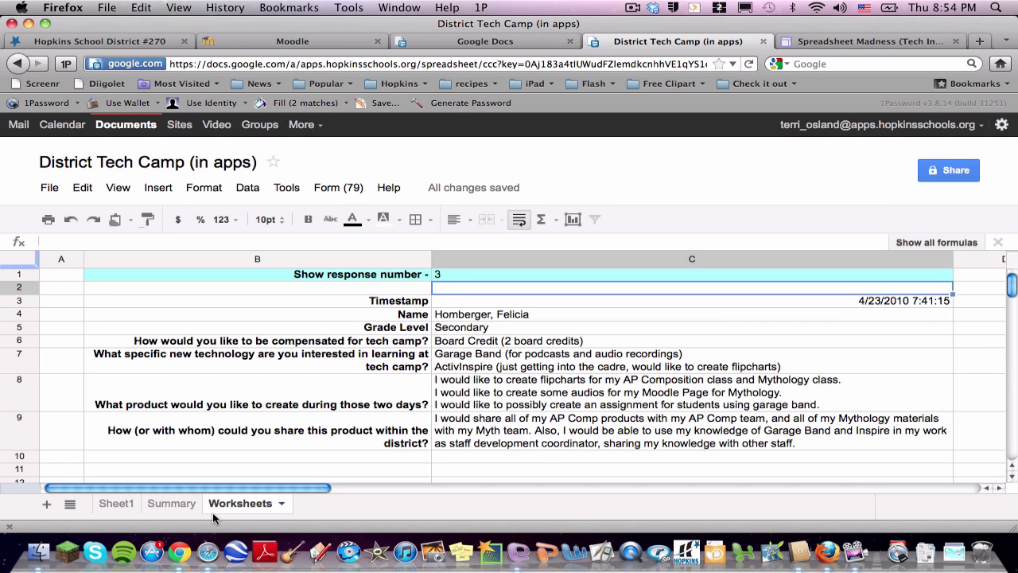
left_click(438, 276)
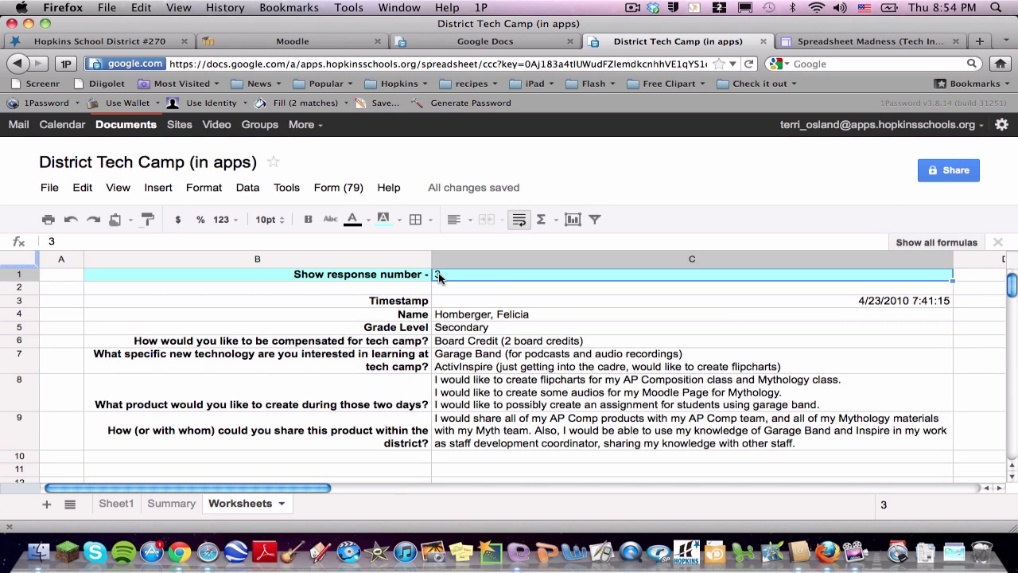